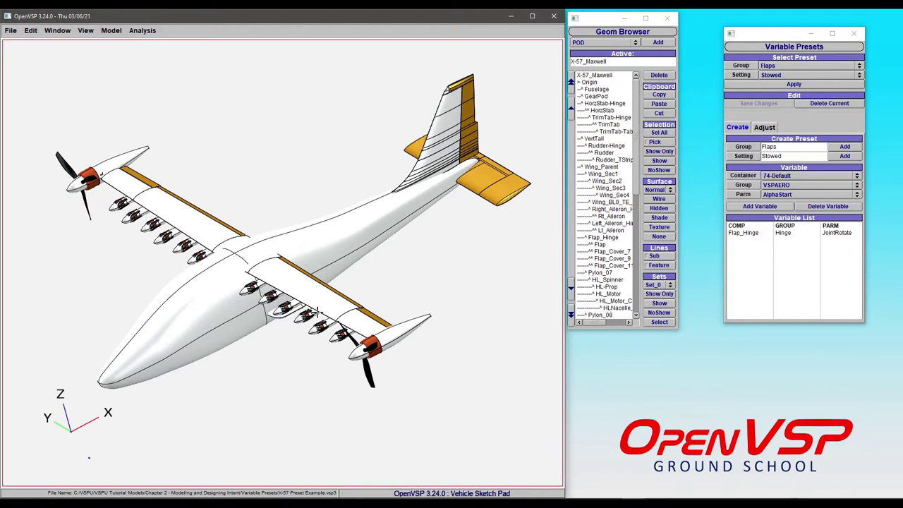
# Apply the 30_deg flap preset and view the deflected flaps from below
pyautogui.moveTo(349, 306); pyautogui.dragTo(242, 258)
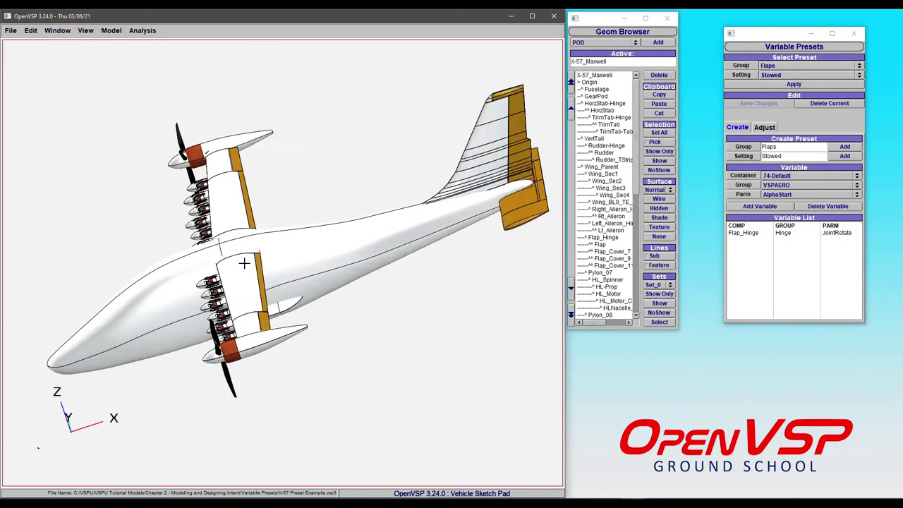
pyautogui.scroll(3, 532, 210)
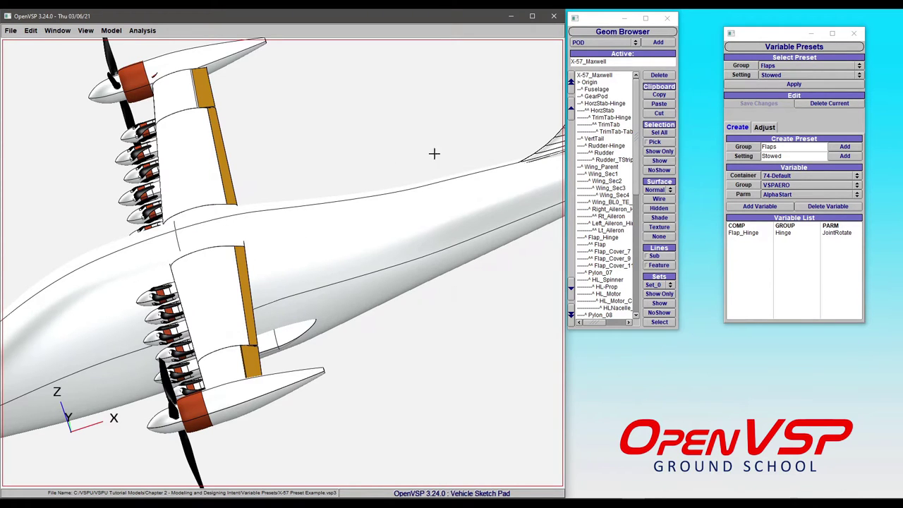
pyautogui.click(774, 75)
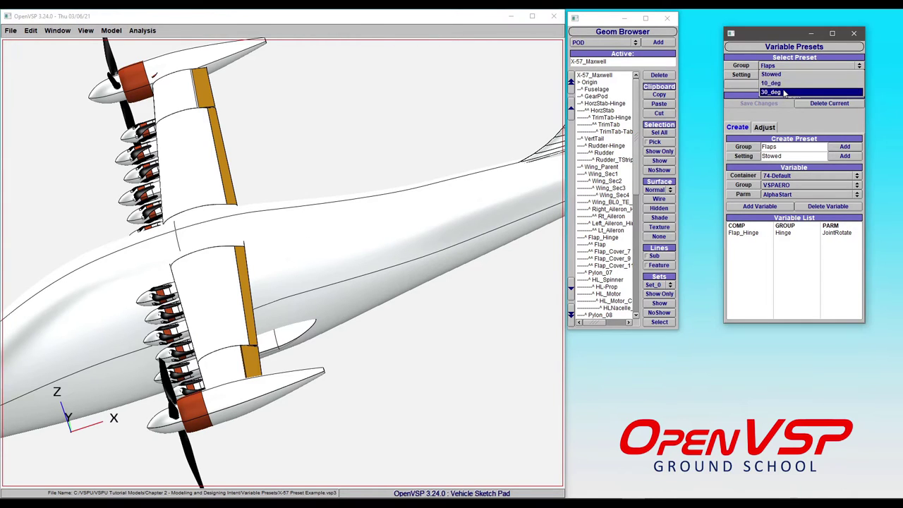
pyautogui.click(785, 91)
pyautogui.click(794, 85)
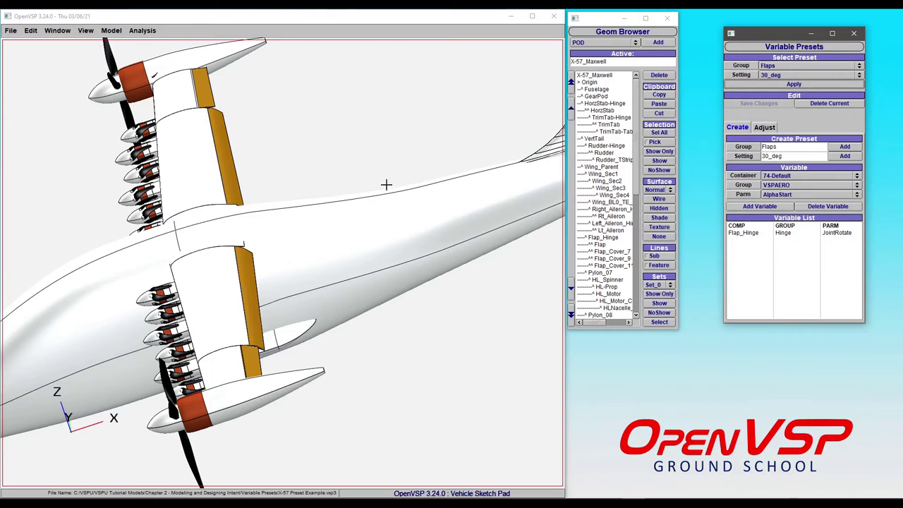
pyautogui.moveTo(383, 197); pyautogui.dragTo(352, 250)
# Return the flaps to the Stowed preset
pyautogui.click(772, 75)
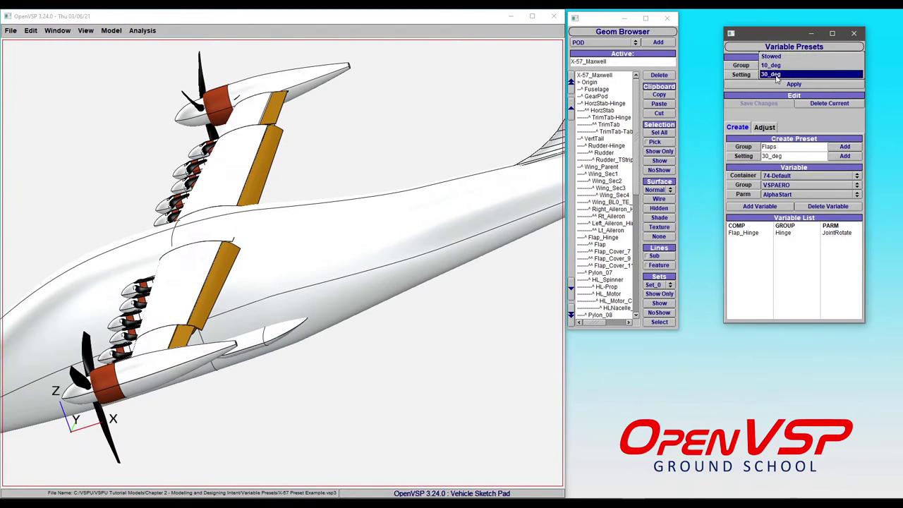
pyautogui.click(776, 63)
pyautogui.click(794, 84)
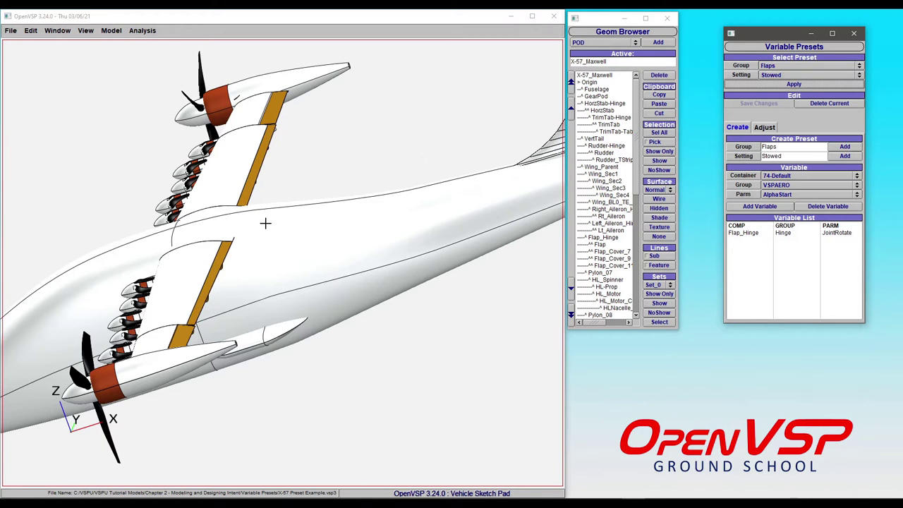
pyautogui.moveTo(264, 222); pyautogui.dragTo(227, 236)
# Switch the preset group to Maneuvers and apply the Right_Turn setting
pyautogui.click(781, 66)
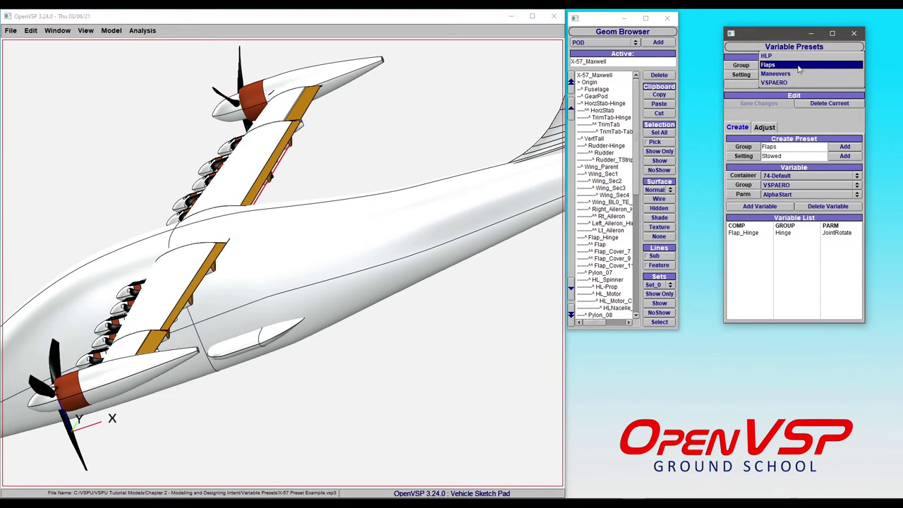
pyautogui.click(783, 74)
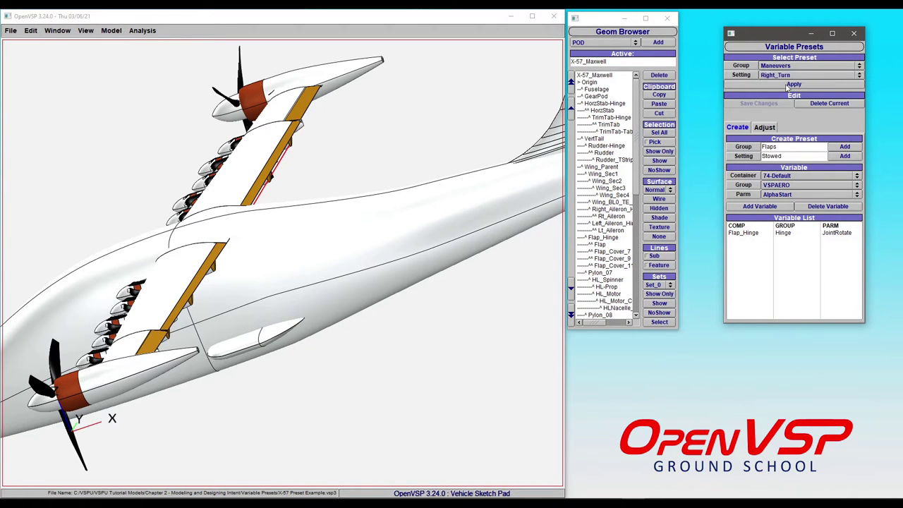
pyautogui.moveTo(542, 150); pyautogui.dragTo(427, 224)
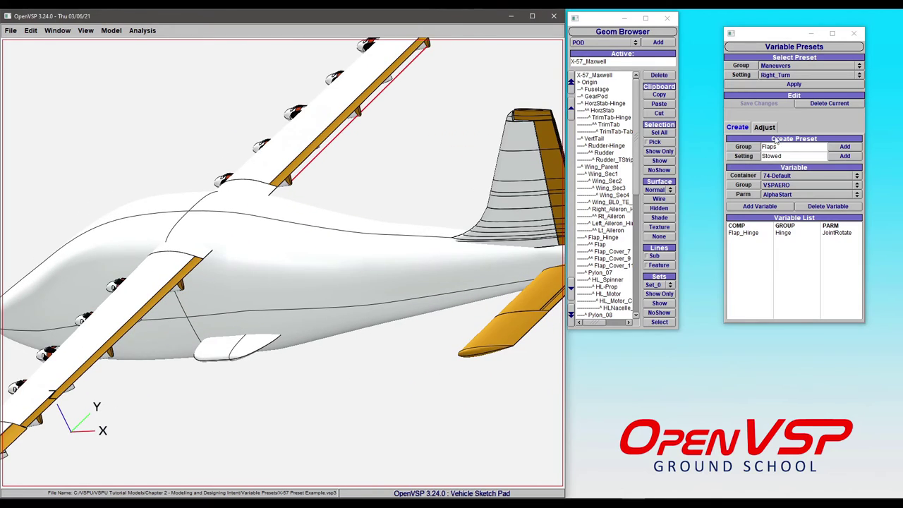
pyautogui.click(794, 84)
pyautogui.scroll(-5, 381, 163)
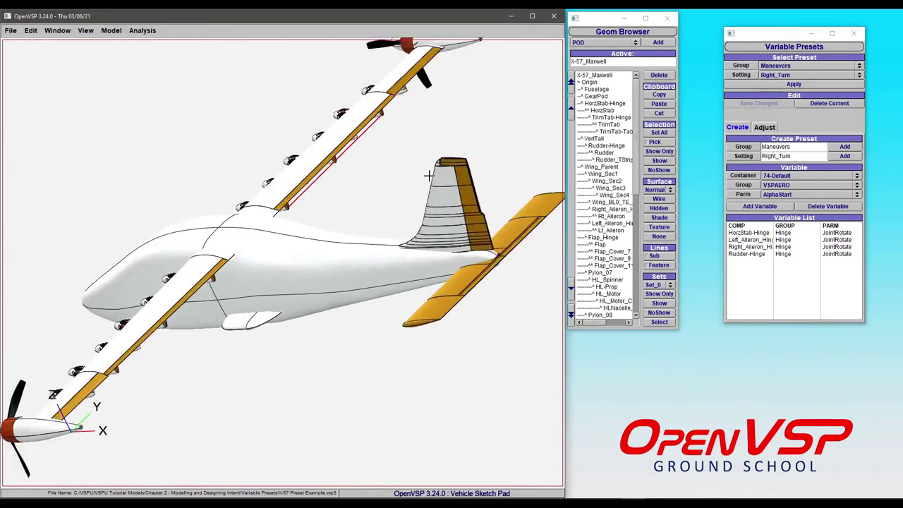
pyautogui.scroll(5, 362, 165)
# Orbit and zoom to inspect the deflected aileron and rudder from above, tail and behind
pyautogui.moveTo(403, 184); pyautogui.dragTo(432, 158)
pyautogui.scroll(5, 297, 335)
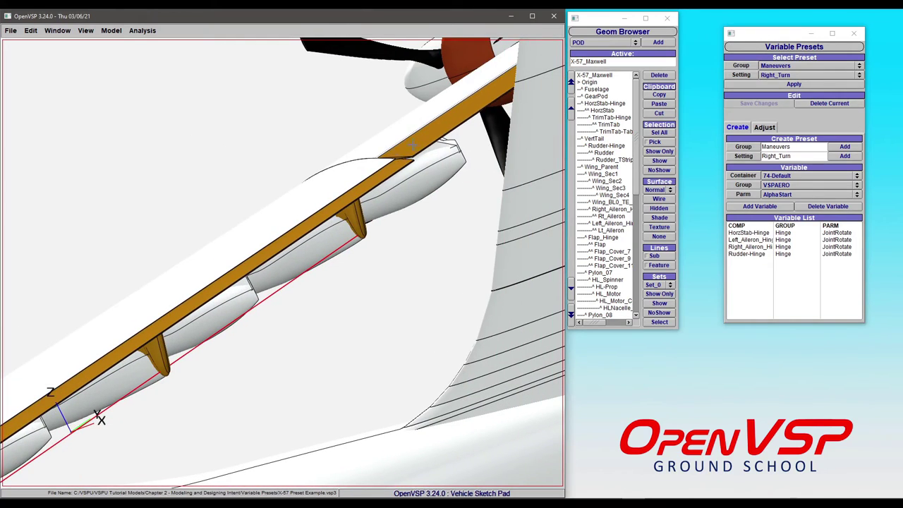
pyautogui.scroll(-5, 381, 148)
pyautogui.moveTo(325, 249); pyautogui.dragTo(292, 407)
pyautogui.scroll(5, 254, 289)
pyautogui.moveTo(254, 289); pyautogui.dragTo(244, 315)
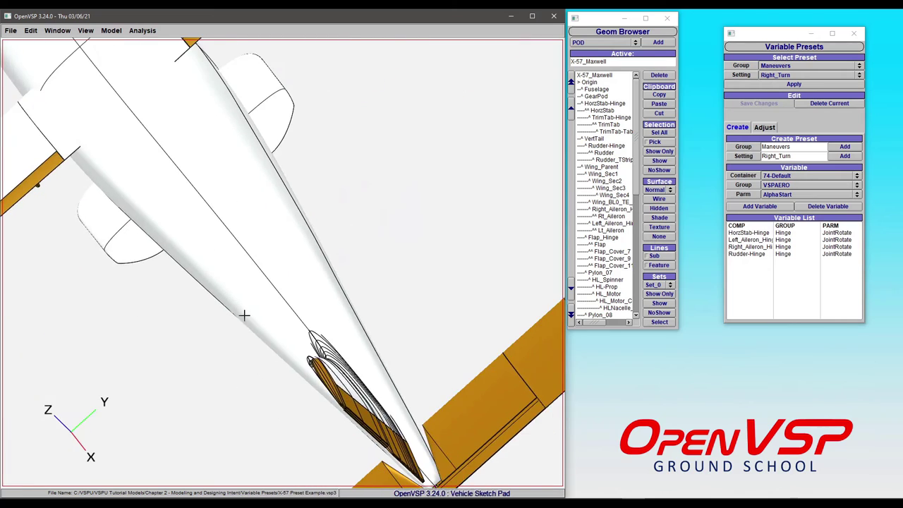
pyautogui.scroll(3, 275, 301)
pyautogui.scroll(-1, 275, 301)
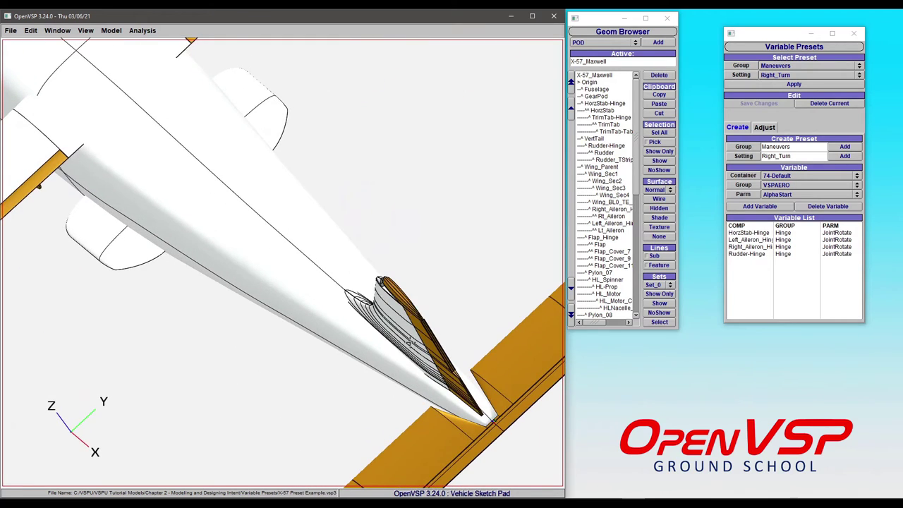
pyautogui.scroll(-5, 378, 336)
pyautogui.moveTo(378, 336); pyautogui.dragTo(331, 199)
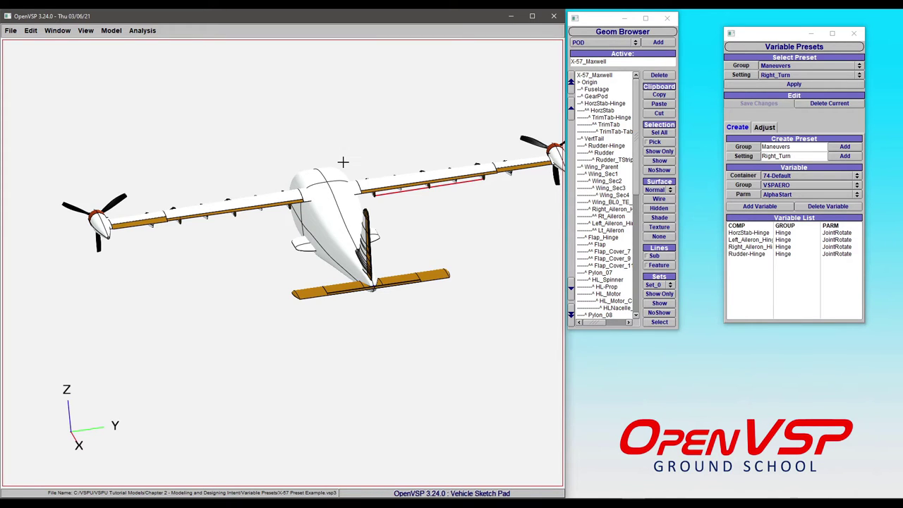
# Select the HLP preset group (Stowed) and zoom in on the wing's folded propeller nacelles
pyautogui.click(786, 67)
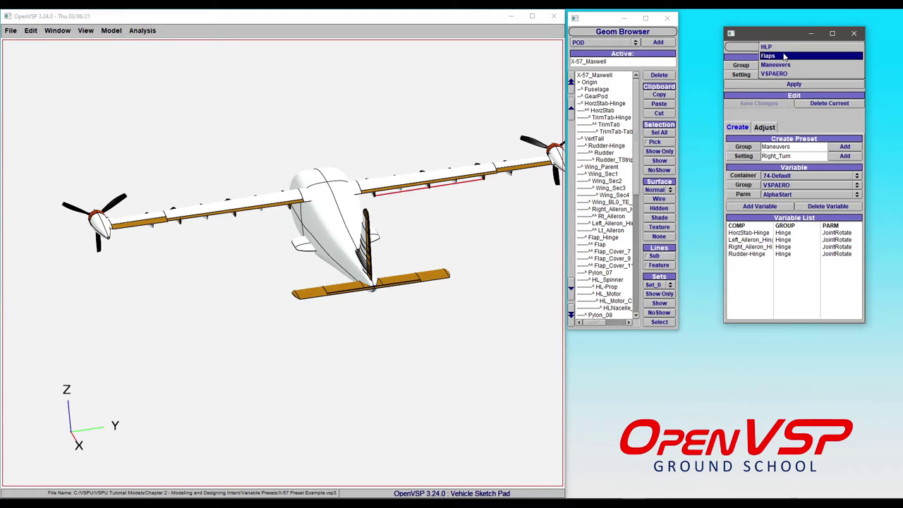
pyautogui.click(780, 47)
pyautogui.moveTo(329, 211); pyautogui.dragTo(379, 224)
pyautogui.scroll(5, 260, 249)
pyautogui.scroll(-8, 260, 252)
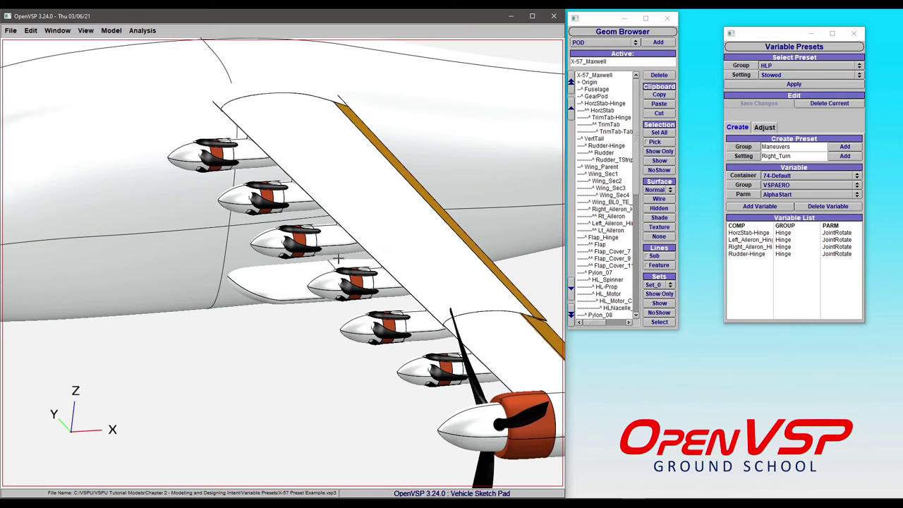
pyautogui.scroll(4, 269, 246)
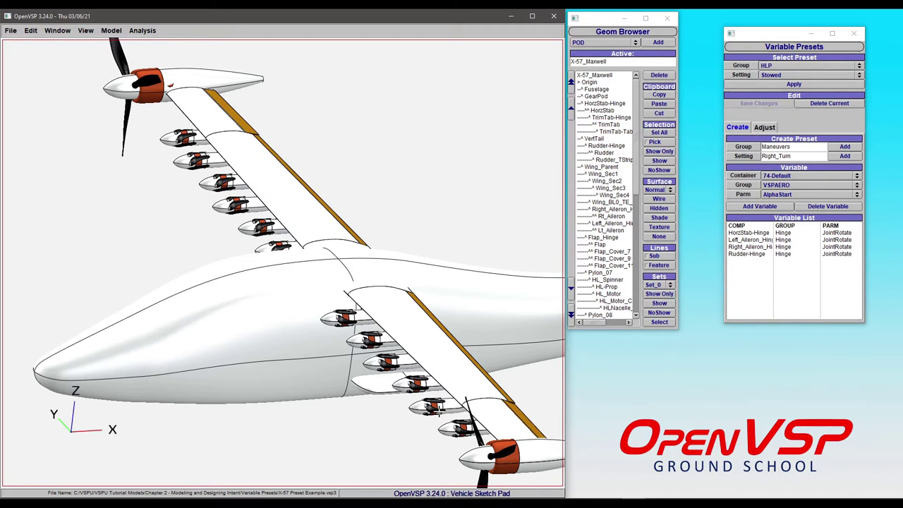
# Apply the HLP Deployed setting to unfold the high-lift propeller blades along both wings
pyautogui.click(784, 75)
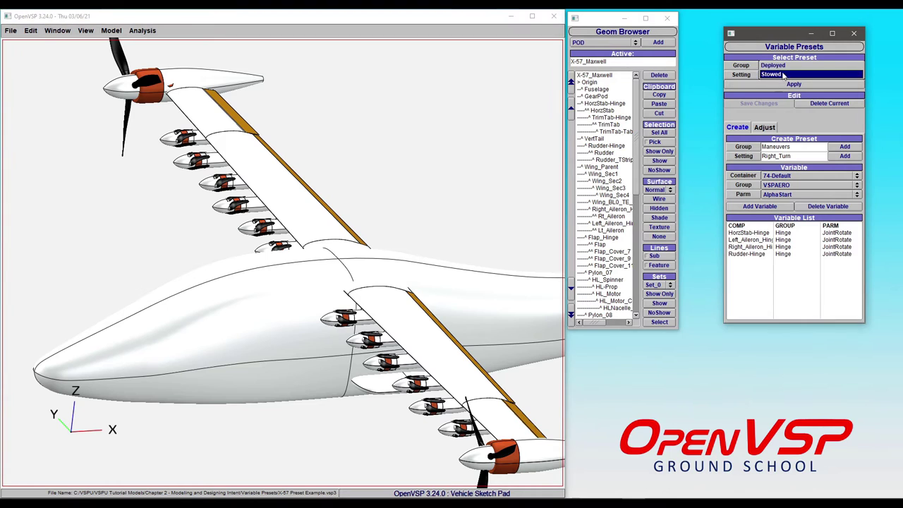
pyautogui.click(773, 65)
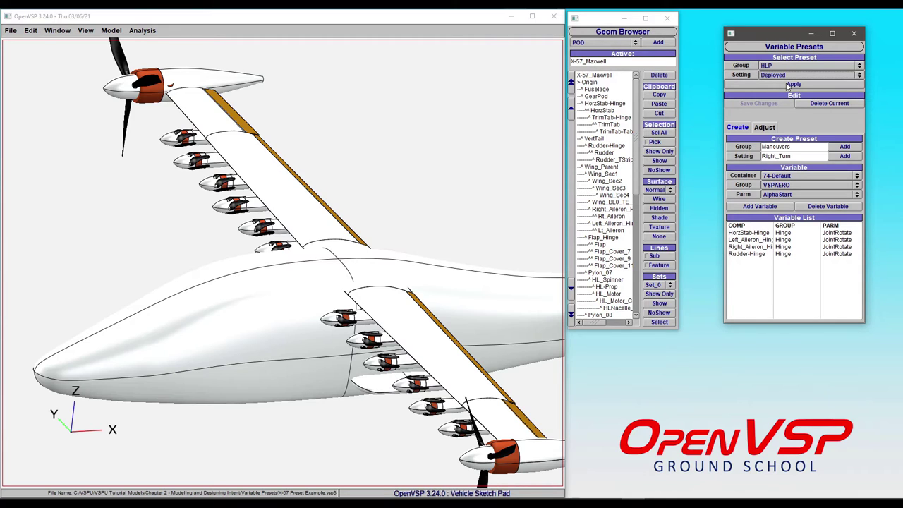
pyautogui.click(788, 85)
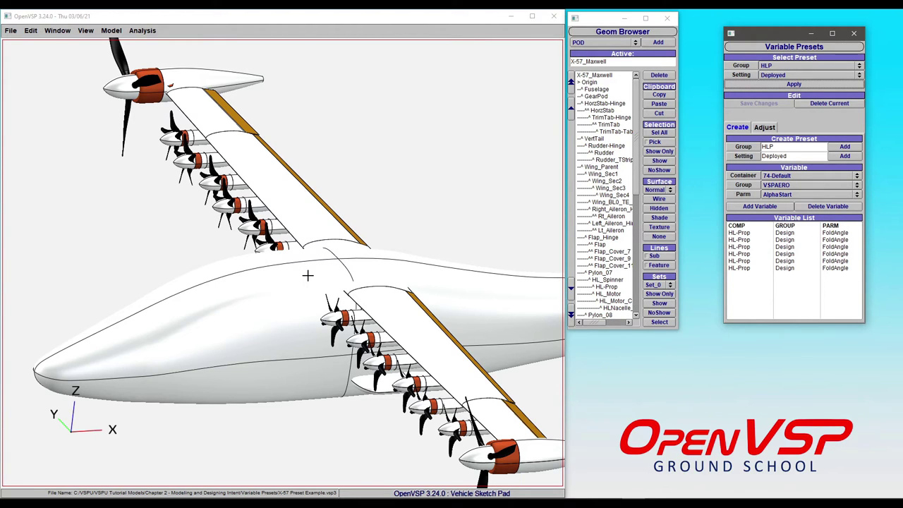
pyautogui.moveTo(372, 252); pyautogui.dragTo(245, 240)
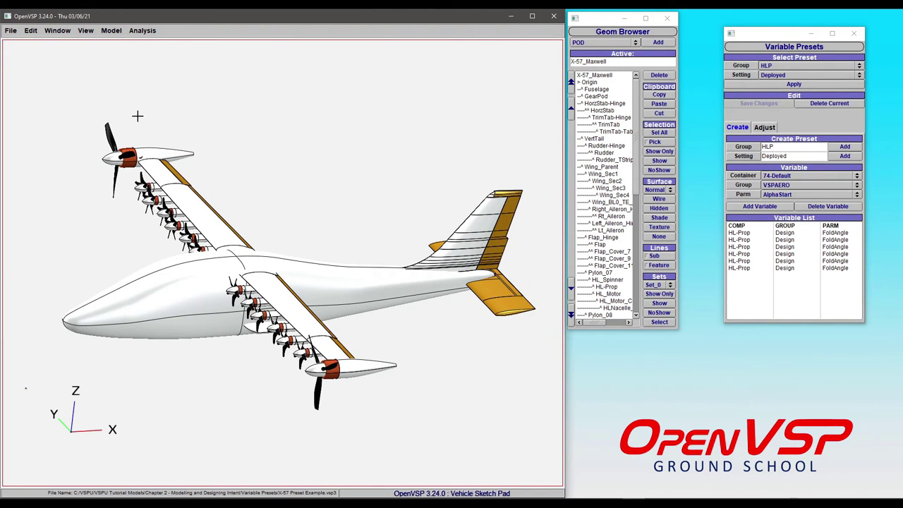
# Select the VSPAERO group and apply its Cruise setting for AlphaStart and MachStart
pyautogui.click(787, 67)
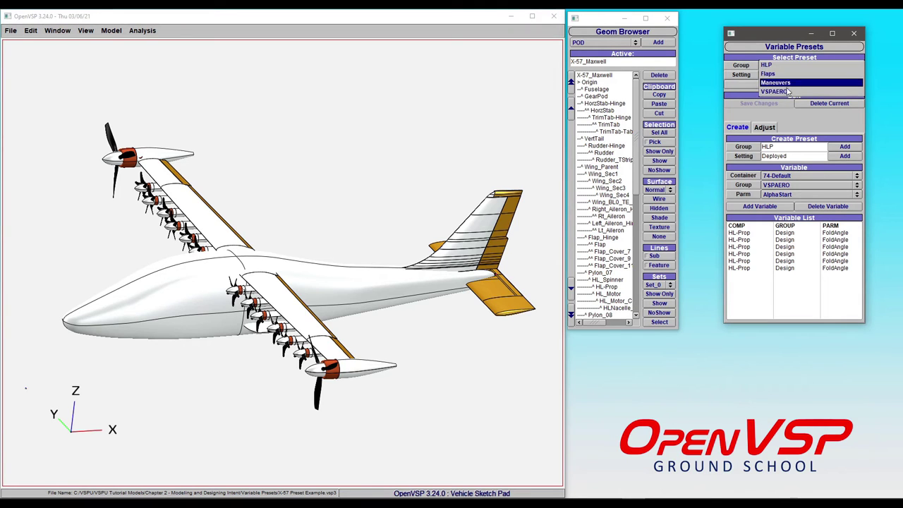
pyautogui.click(784, 92)
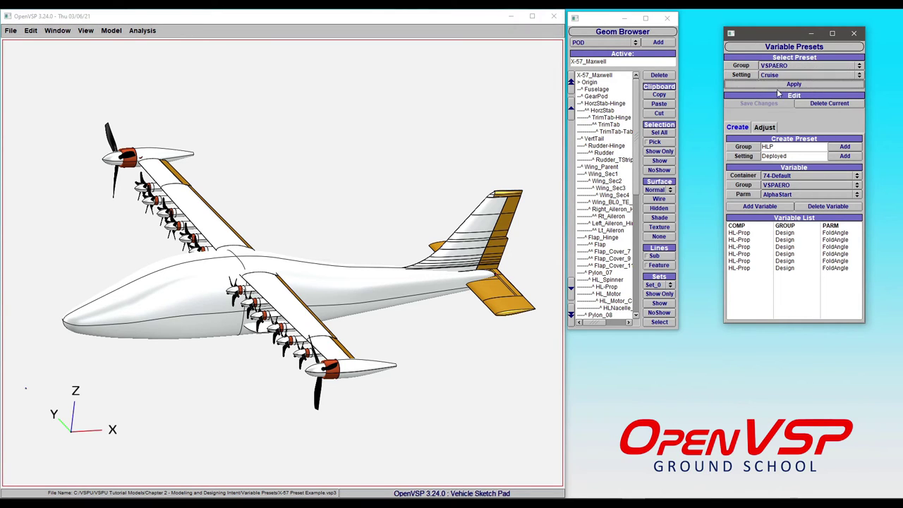
pyautogui.click(783, 85)
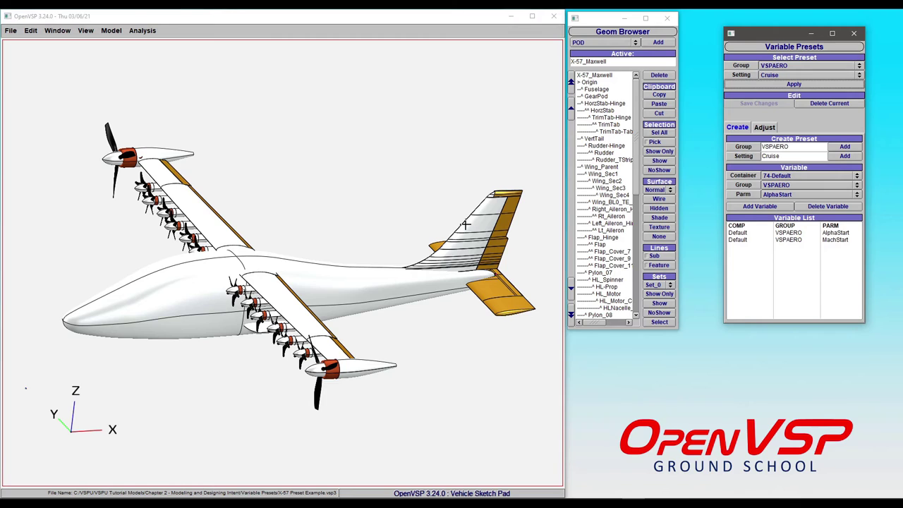